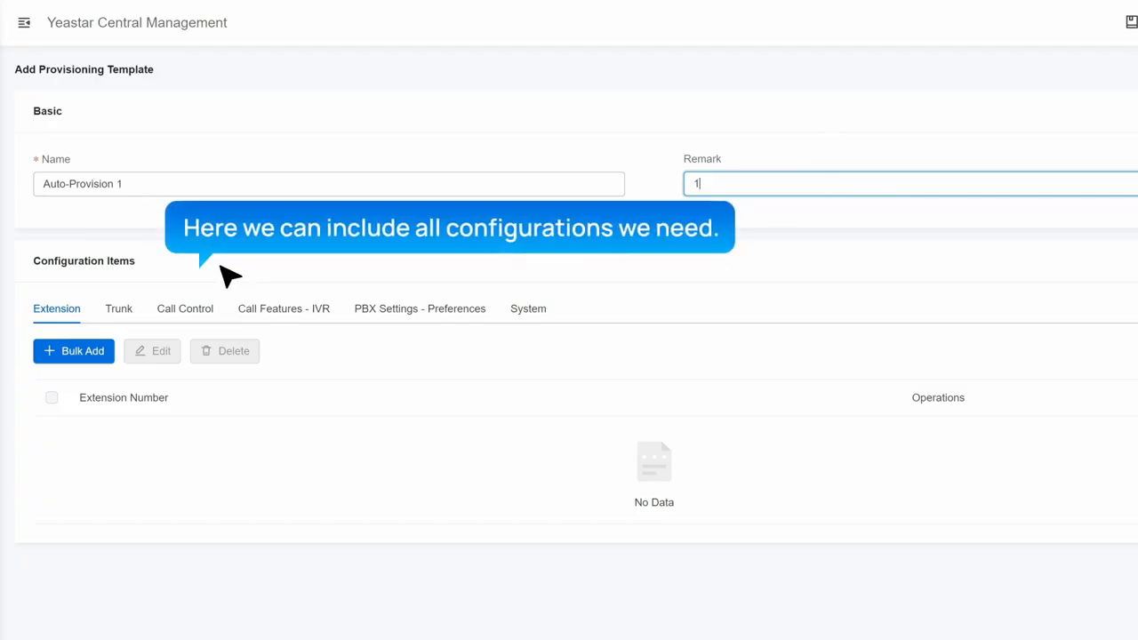
Bulk add 5 extensions starting at number 1000, setting template configuration items for Voicemail and Linkus Clients
click(89, 356)
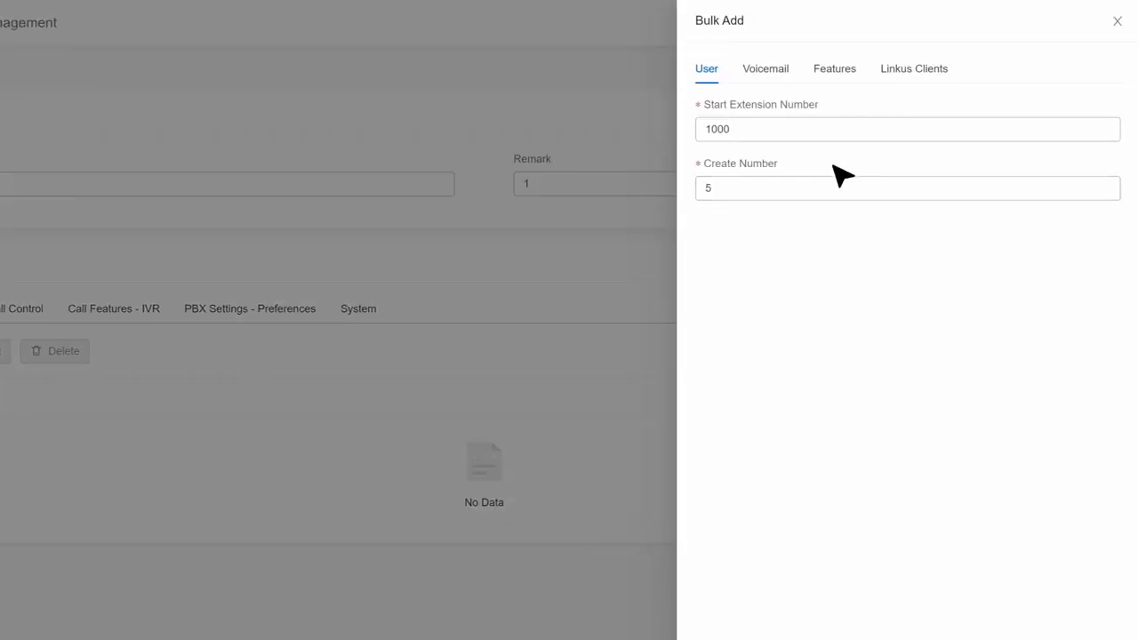
click(777, 78)
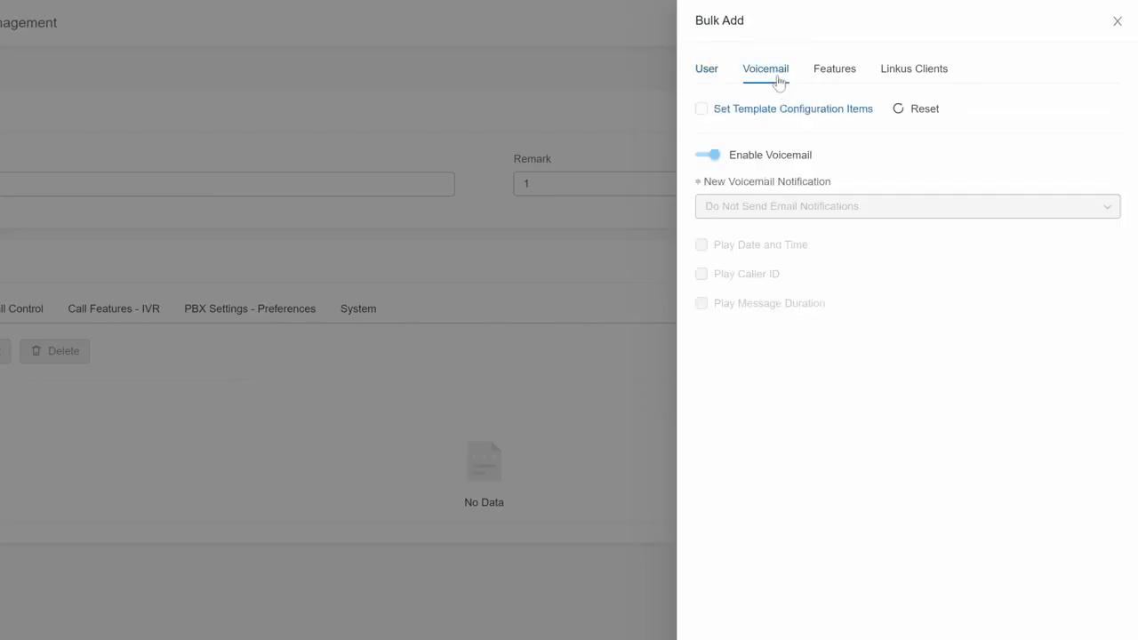
click(767, 110)
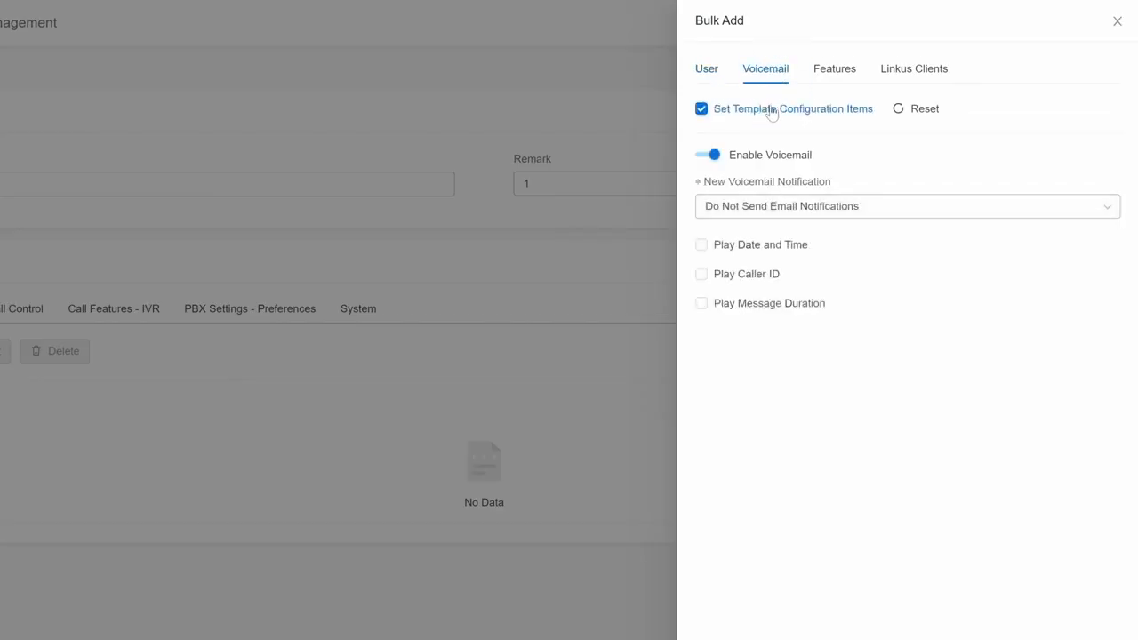
click(830, 75)
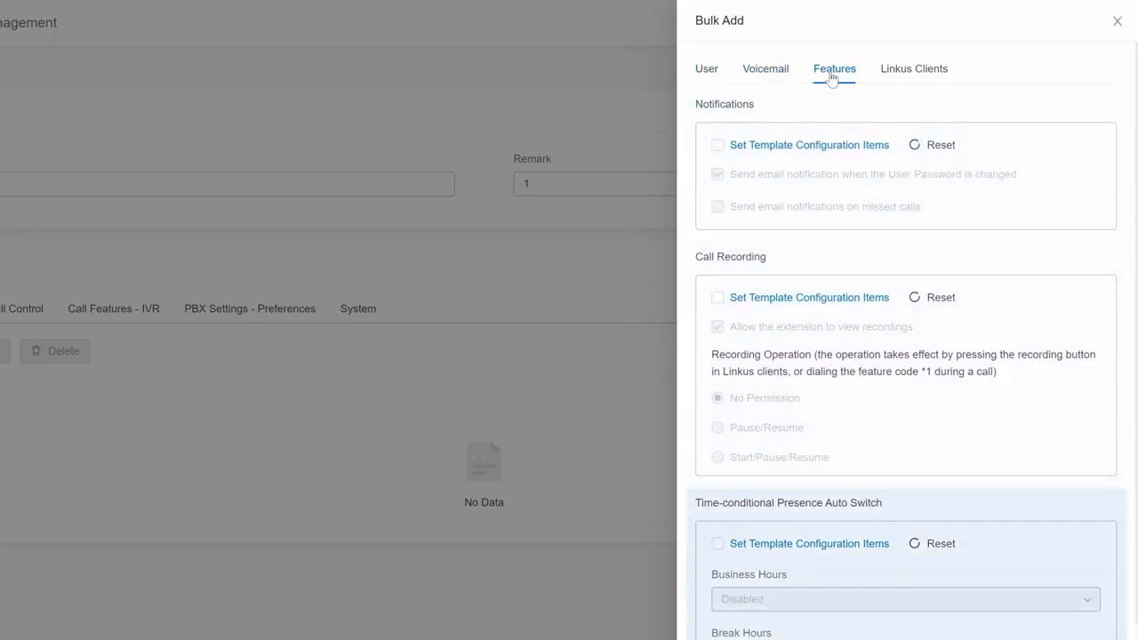
click(907, 70)
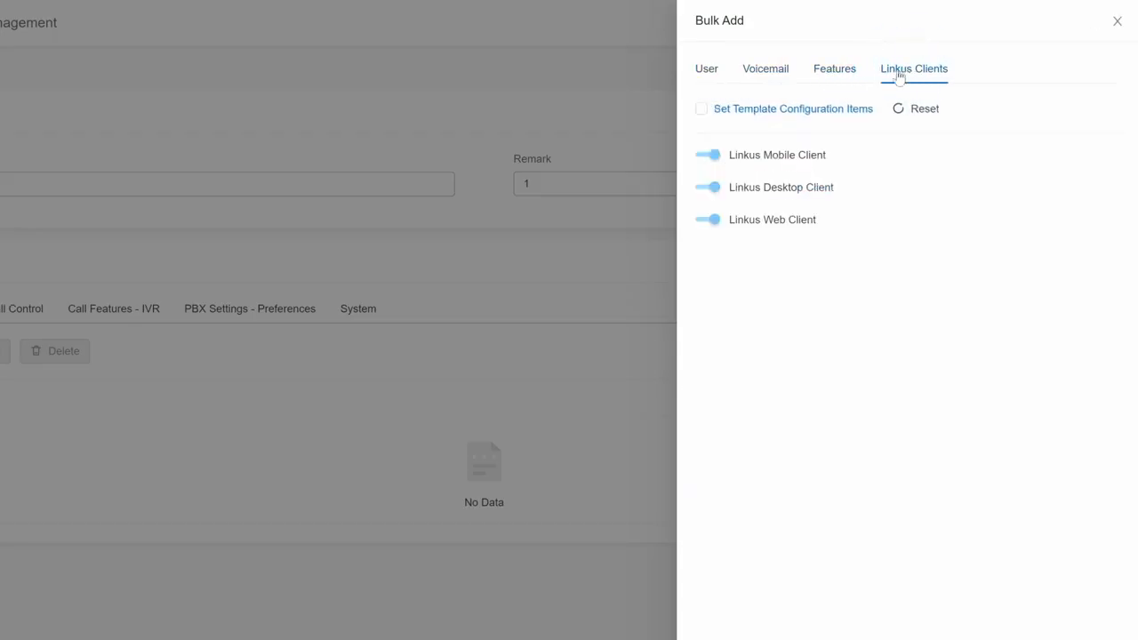
click(702, 109)
click(1104, 620)
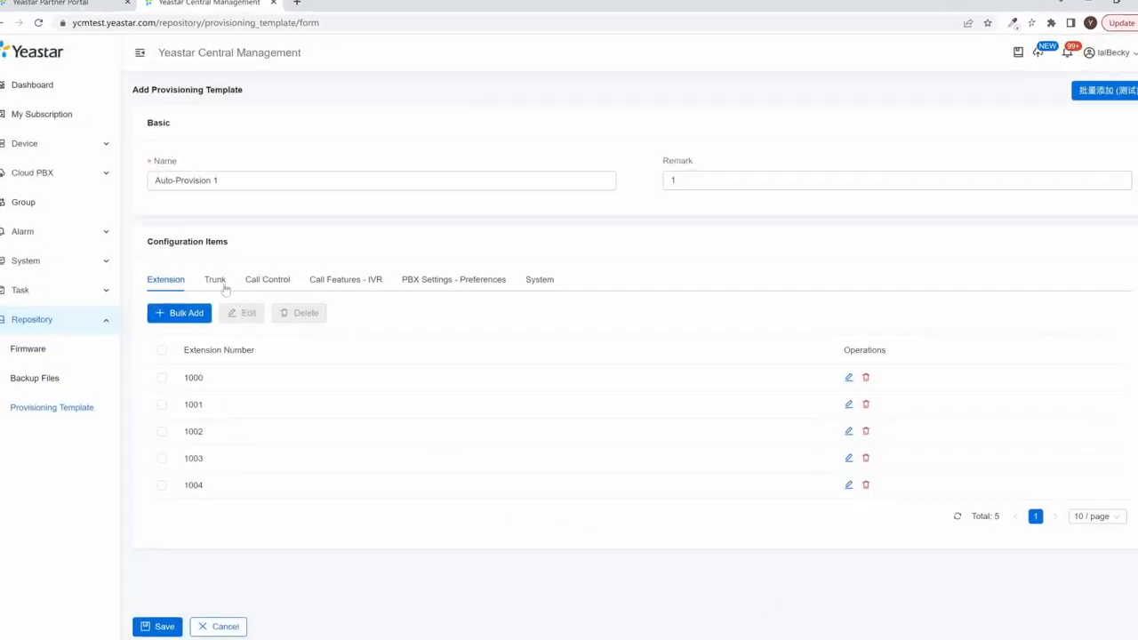
Add the register trunk Trunk1 with host example1:5060 for P-Series Appliance/Software Edition to the template
click(225, 288)
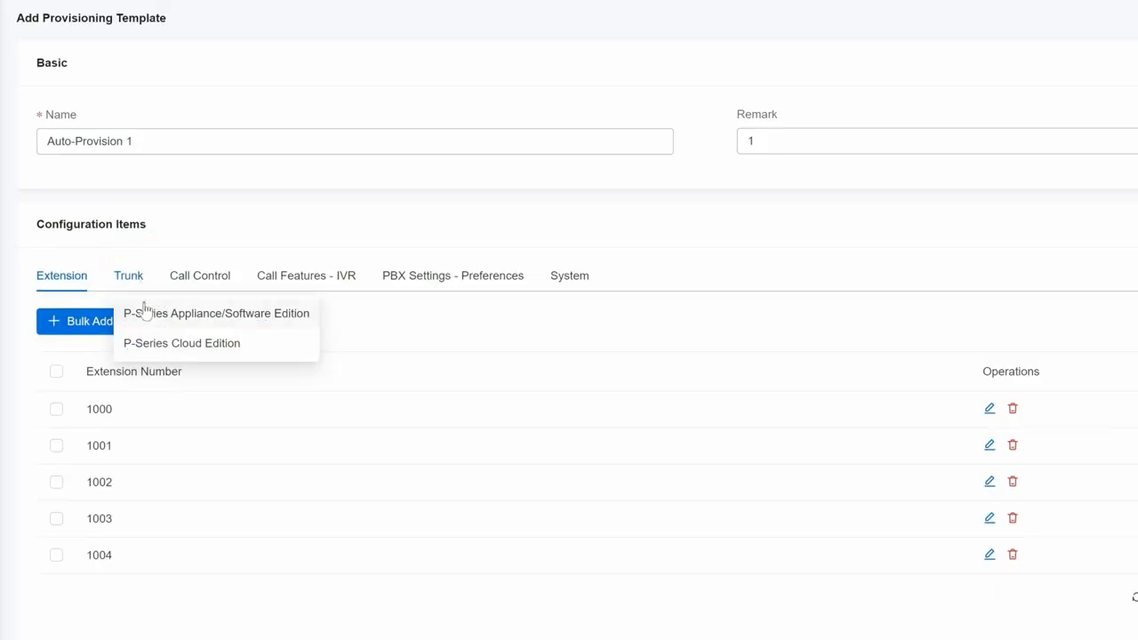
click(145, 311)
click(80, 321)
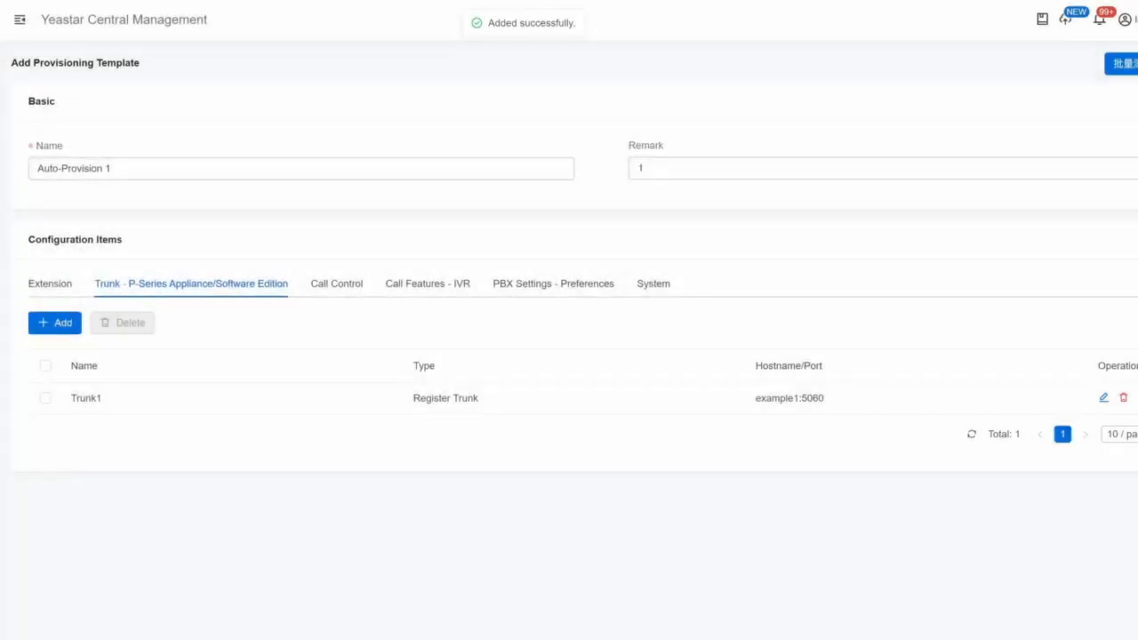
Review the call control and PBX preference items, and save the provisioning template Auto-Provision 1
mouse_move(341, 289)
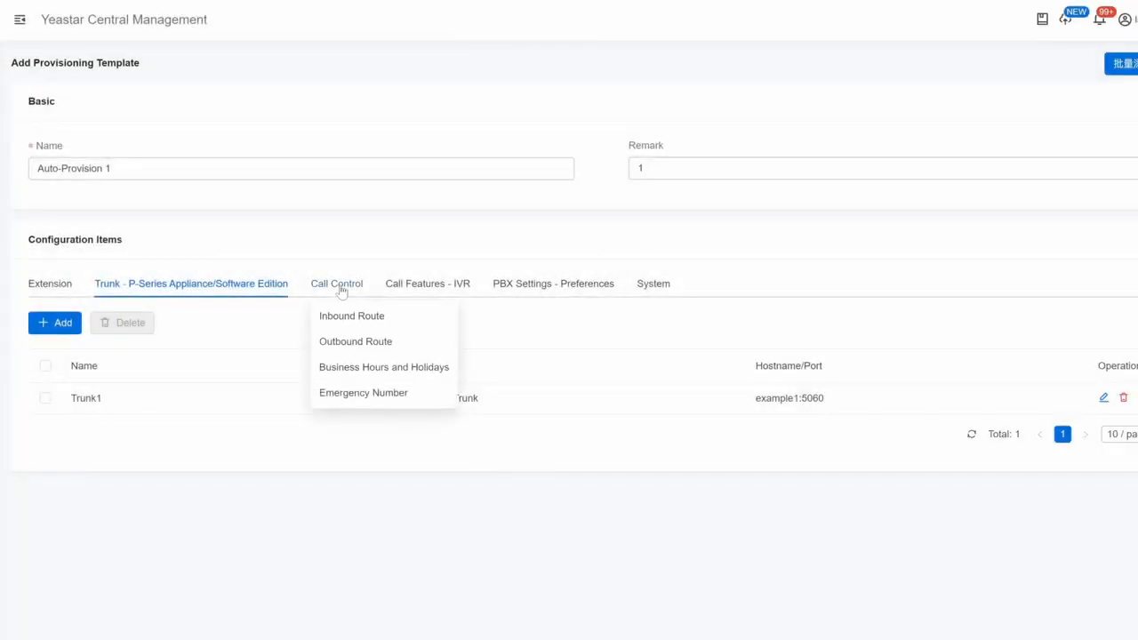
click(408, 286)
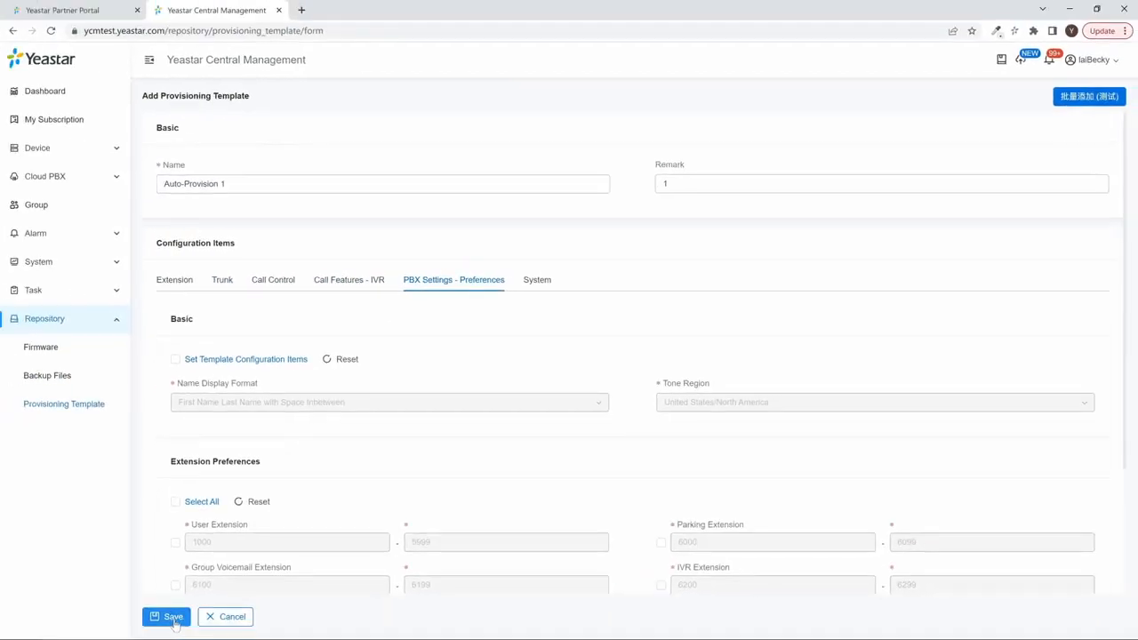
click(173, 618)
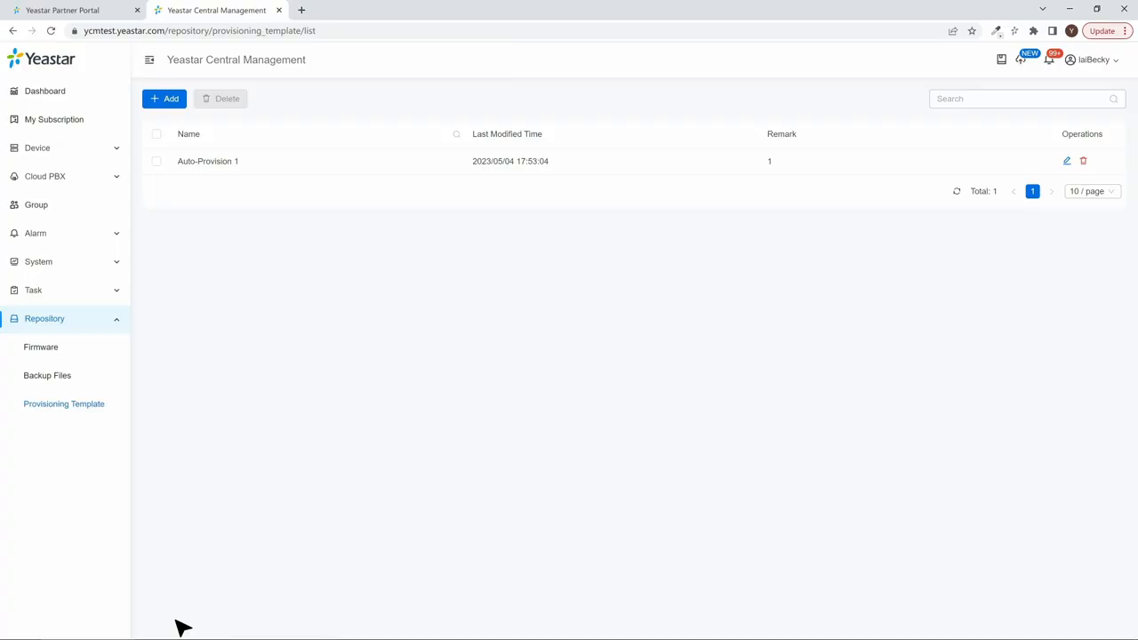
Add the Commercial cloud PBX PCE01 with provisioning via template allowed, and save it
click(86, 186)
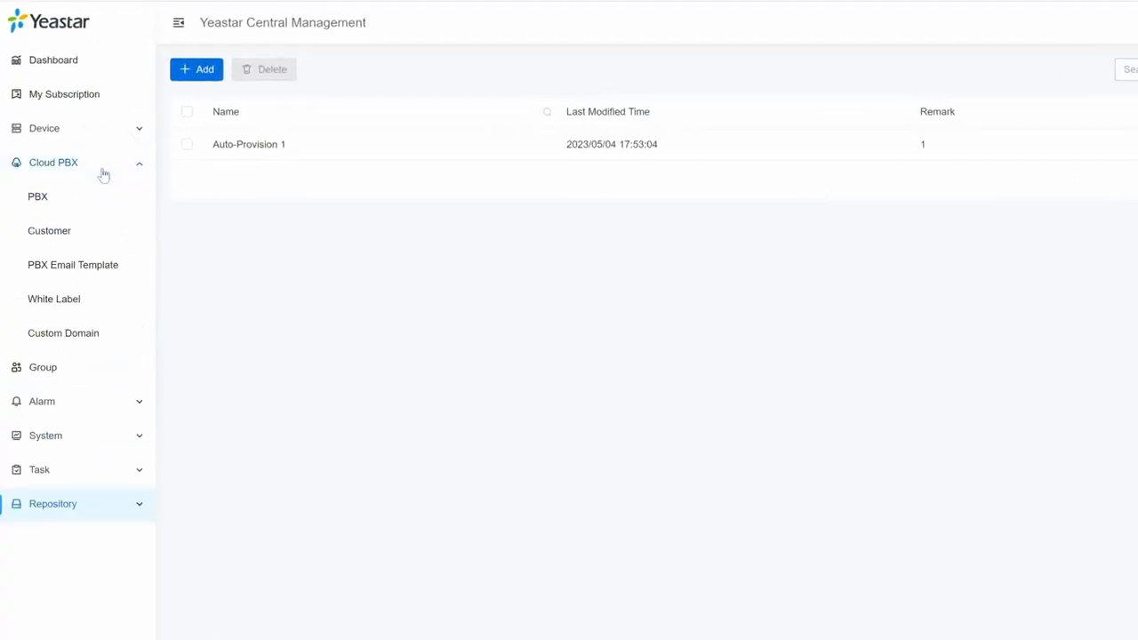
click(99, 196)
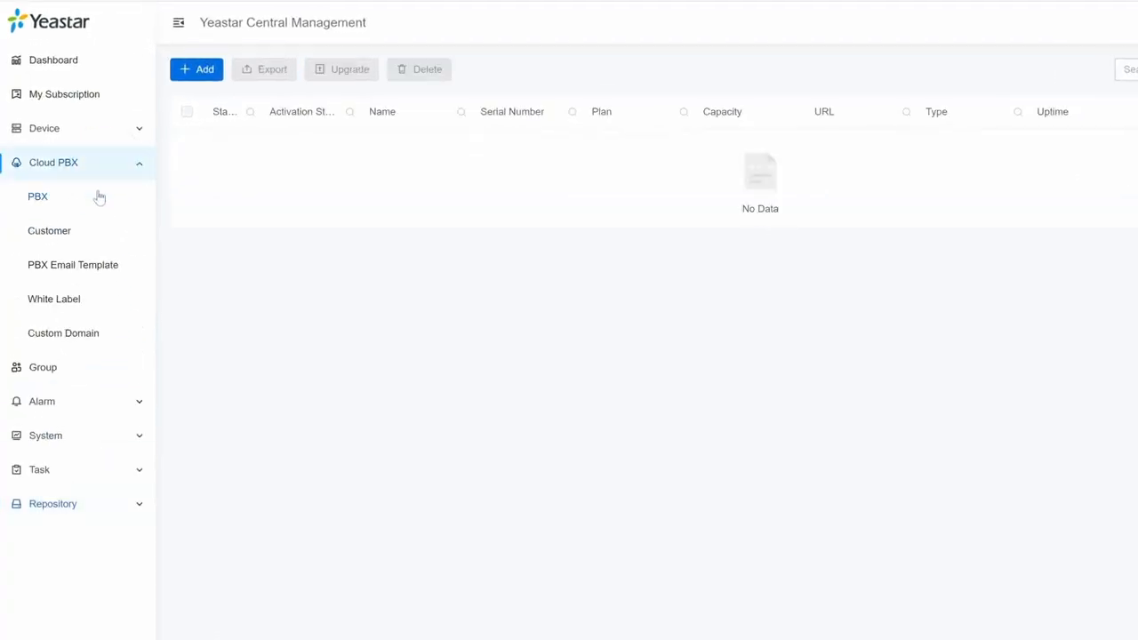
click(203, 78)
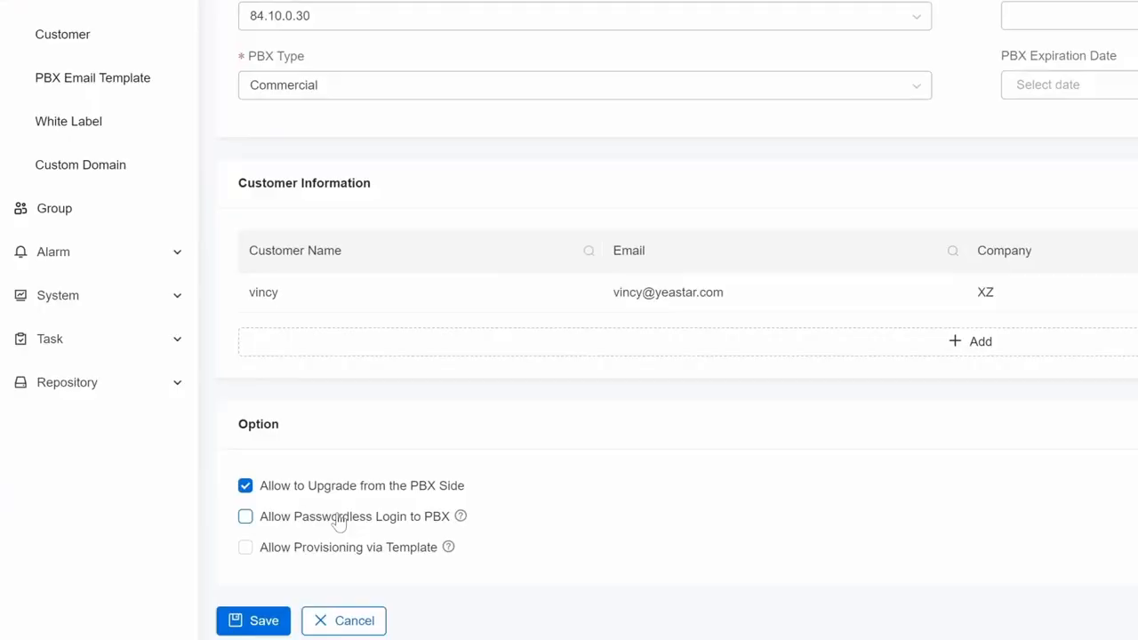
click(267, 610)
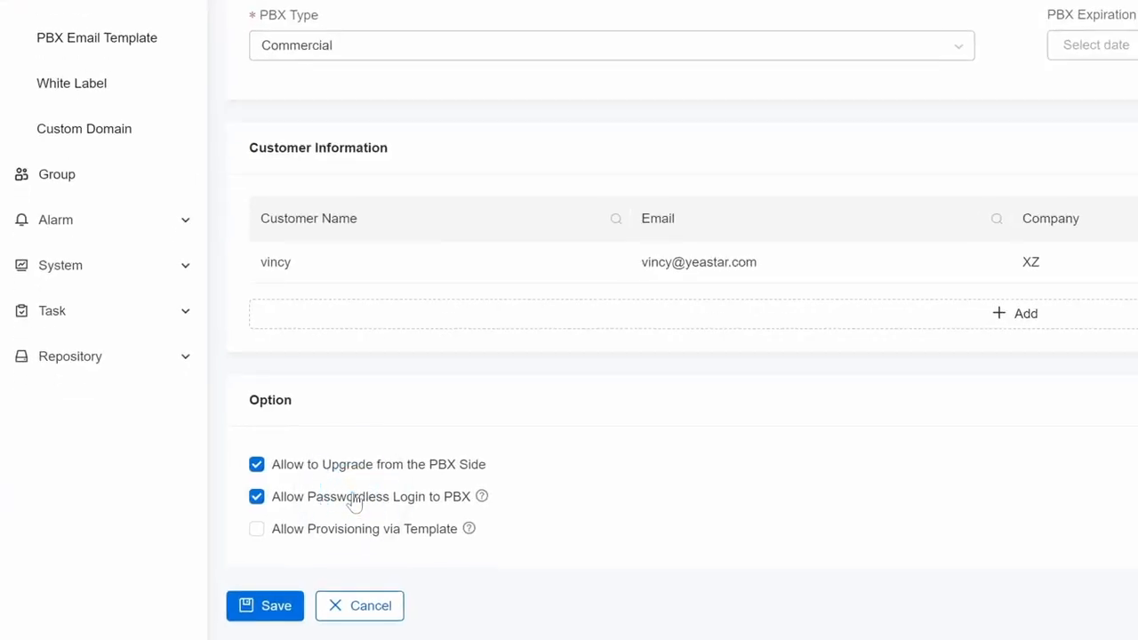
click(336, 532)
click(285, 604)
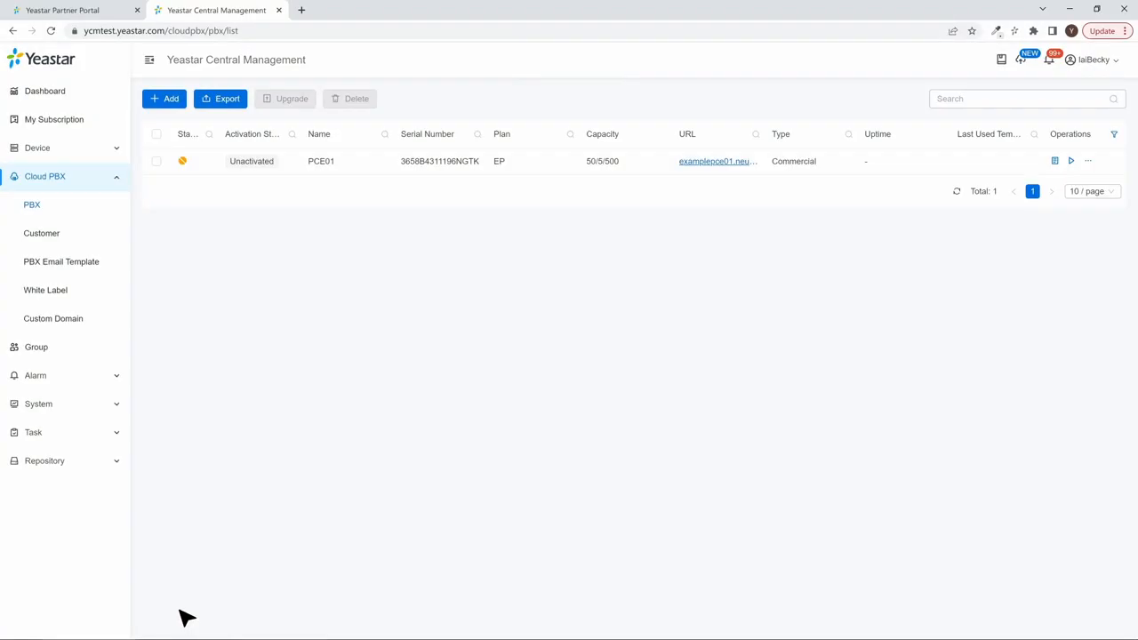
Start adding a device named P570 in My Devices and allow provisioning via template for it
click(101, 149)
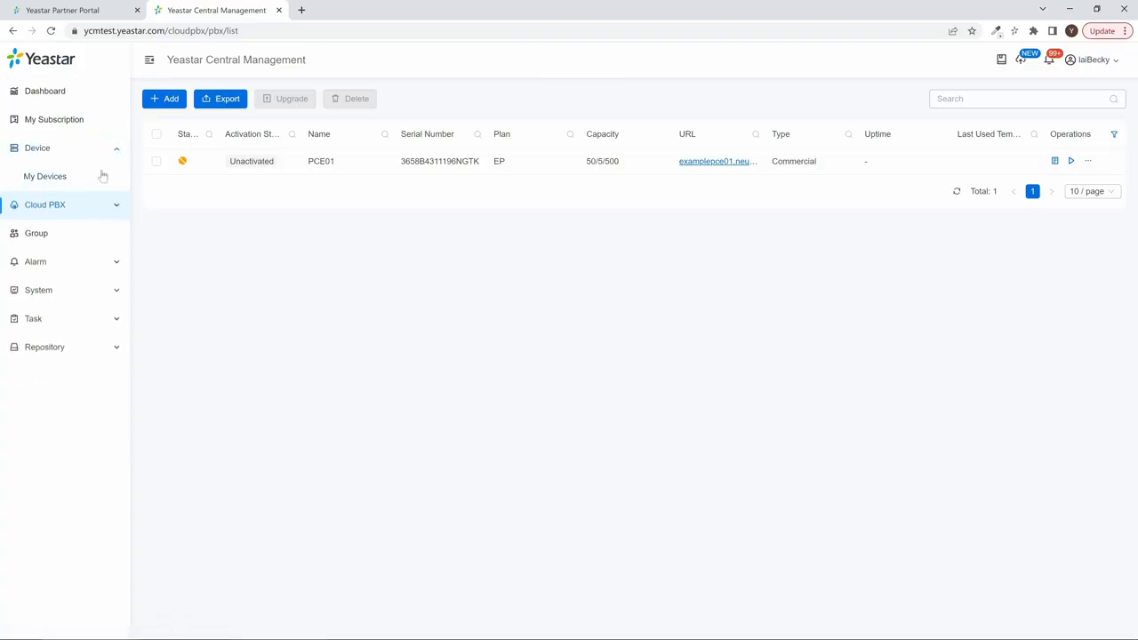
click(103, 176)
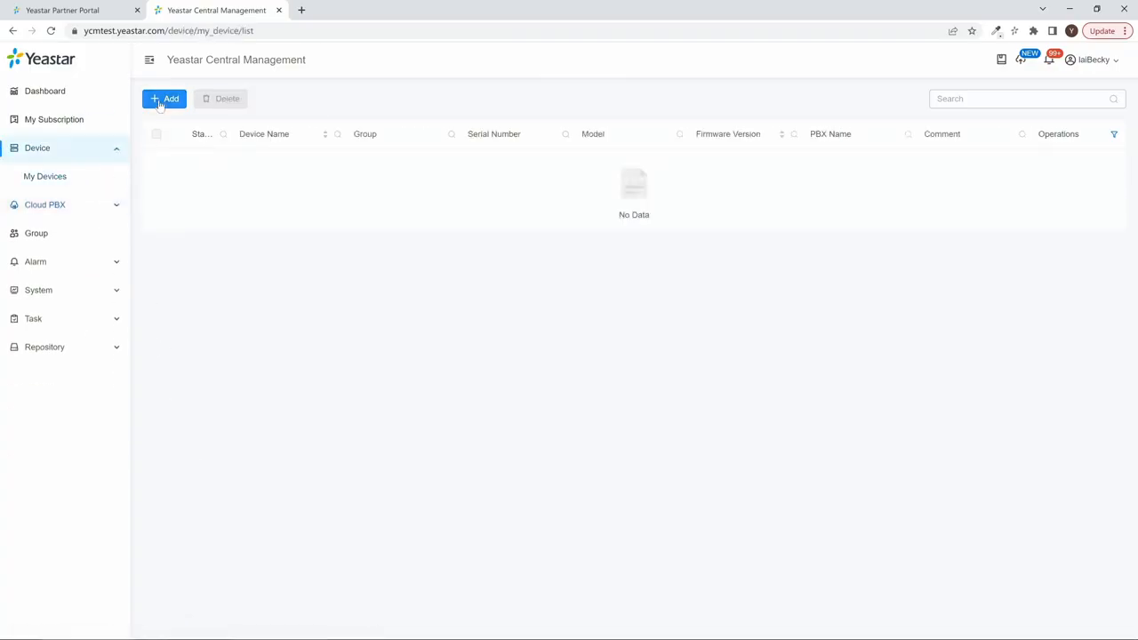
click(161, 103)
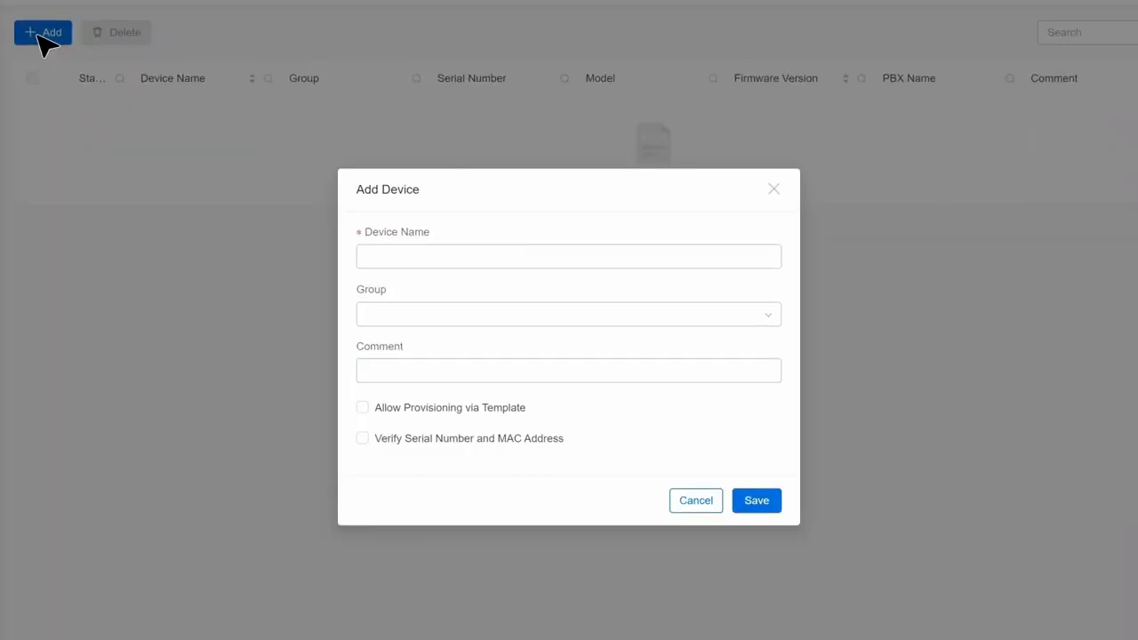
click(521, 254)
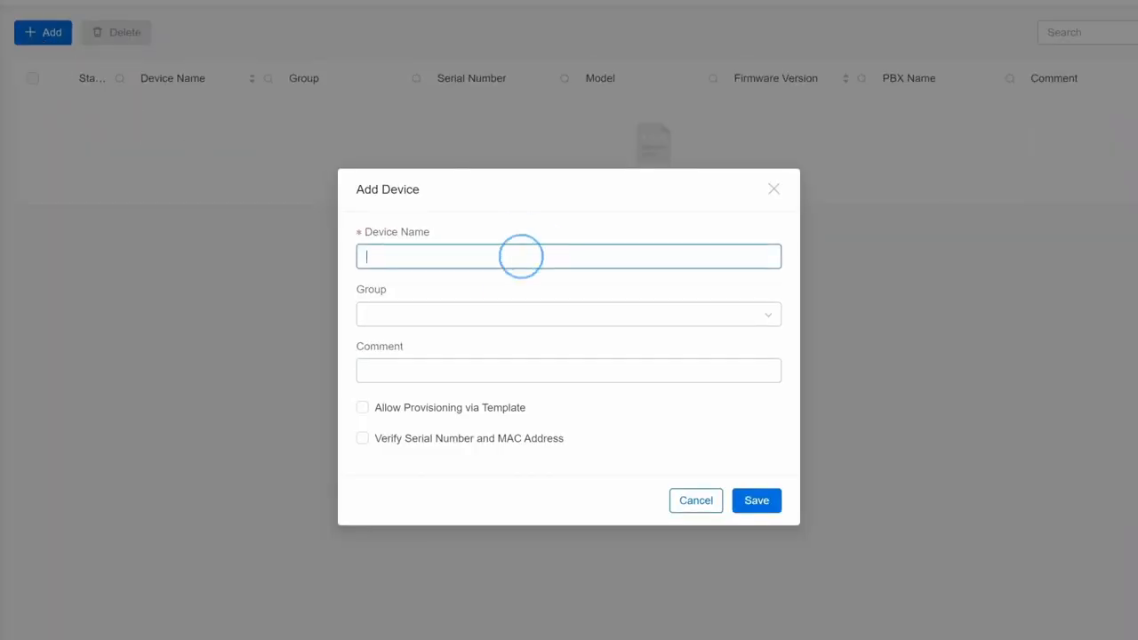
text(P570)
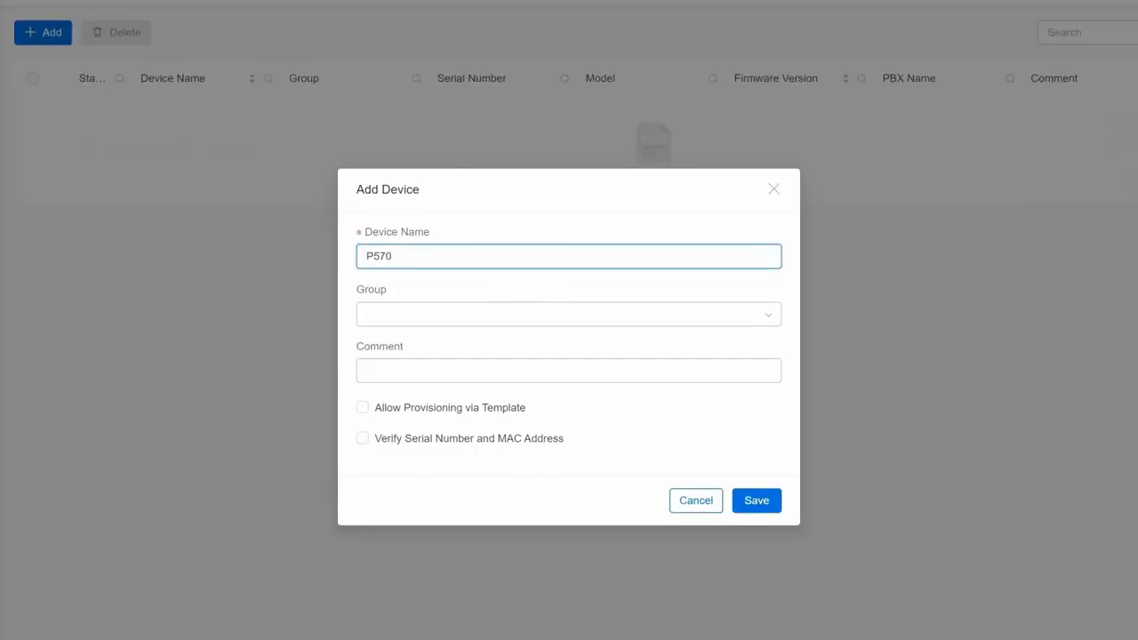
click(520, 408)
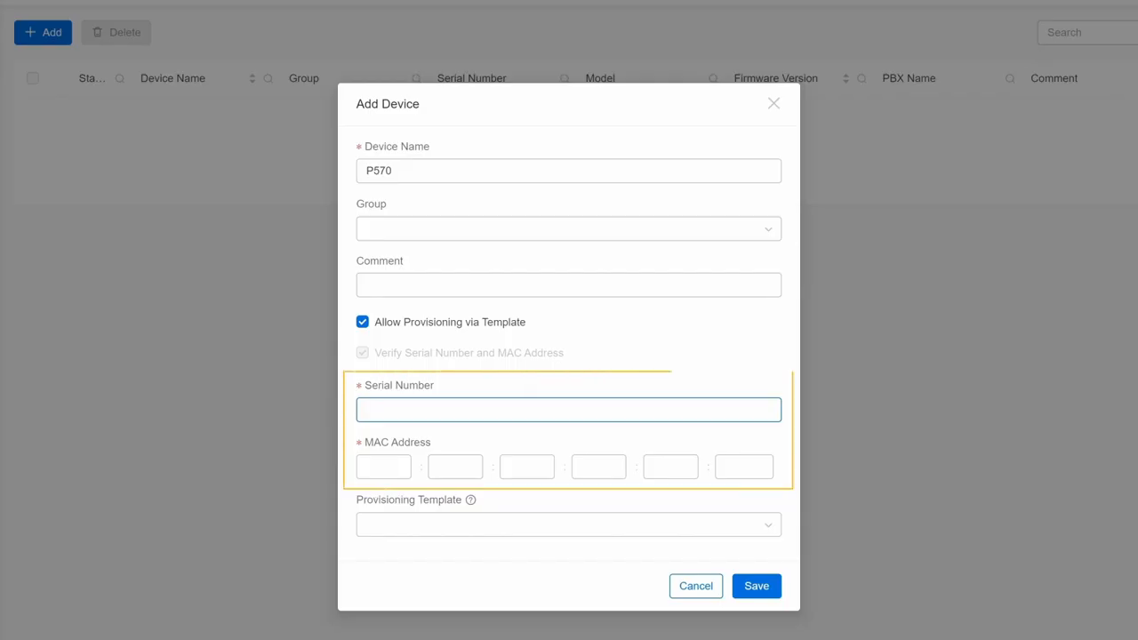
Enter the device's serial number and MAC address, assign the Auto-Provision 1 template, and save the device
click(521, 408)
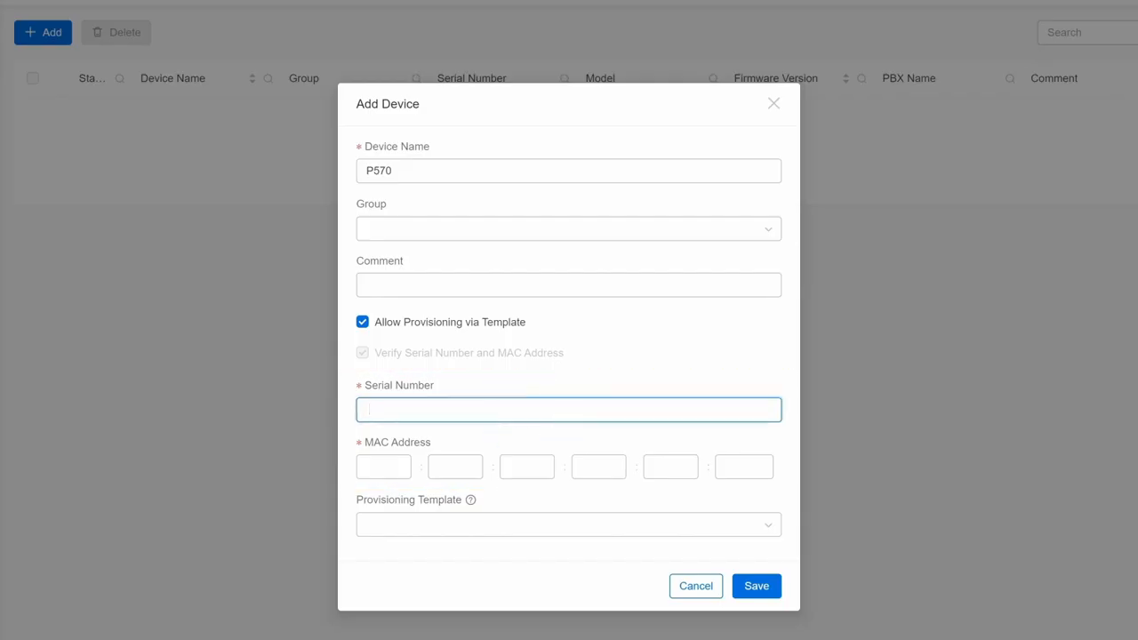
key(ctrl+v)
click(384, 466)
text(F4:B5:49:F6:18:1E)
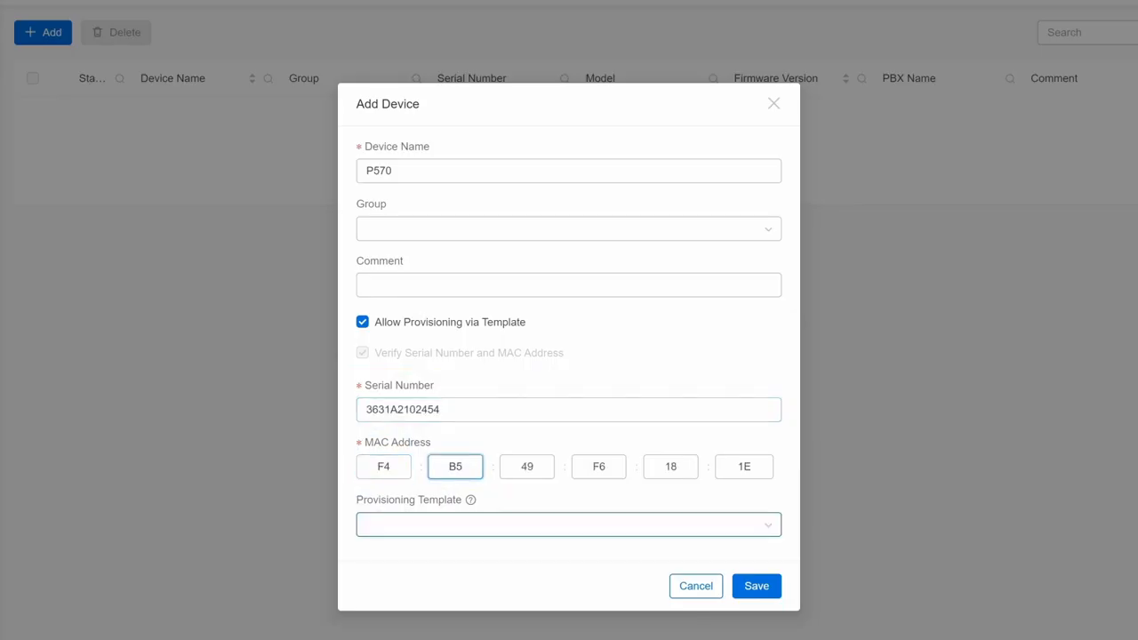
click(749, 495)
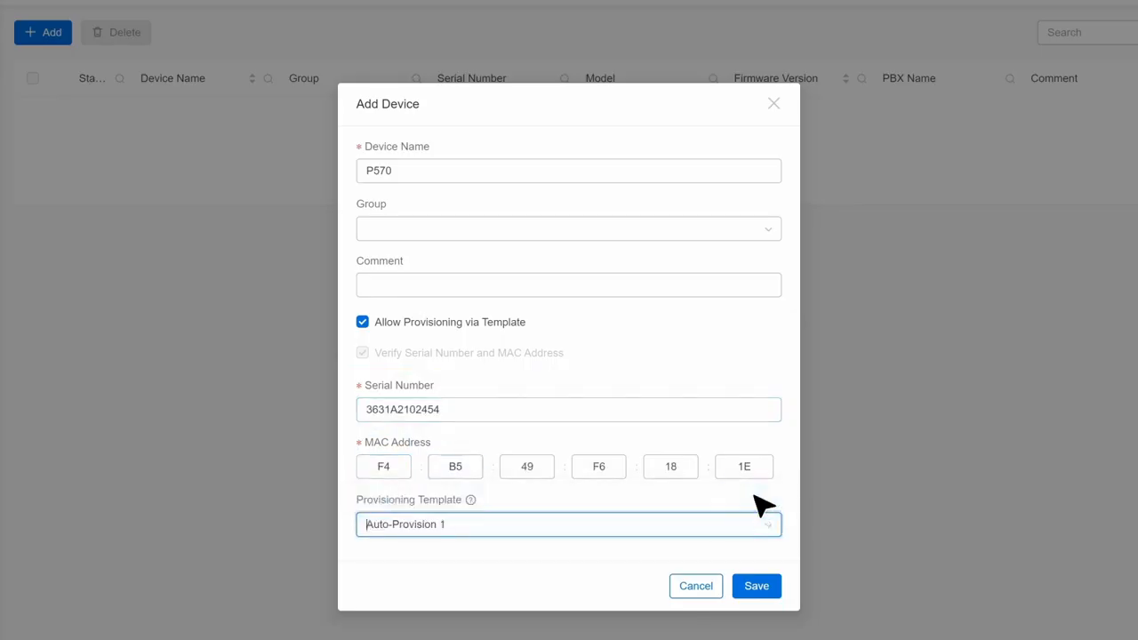
click(756, 586)
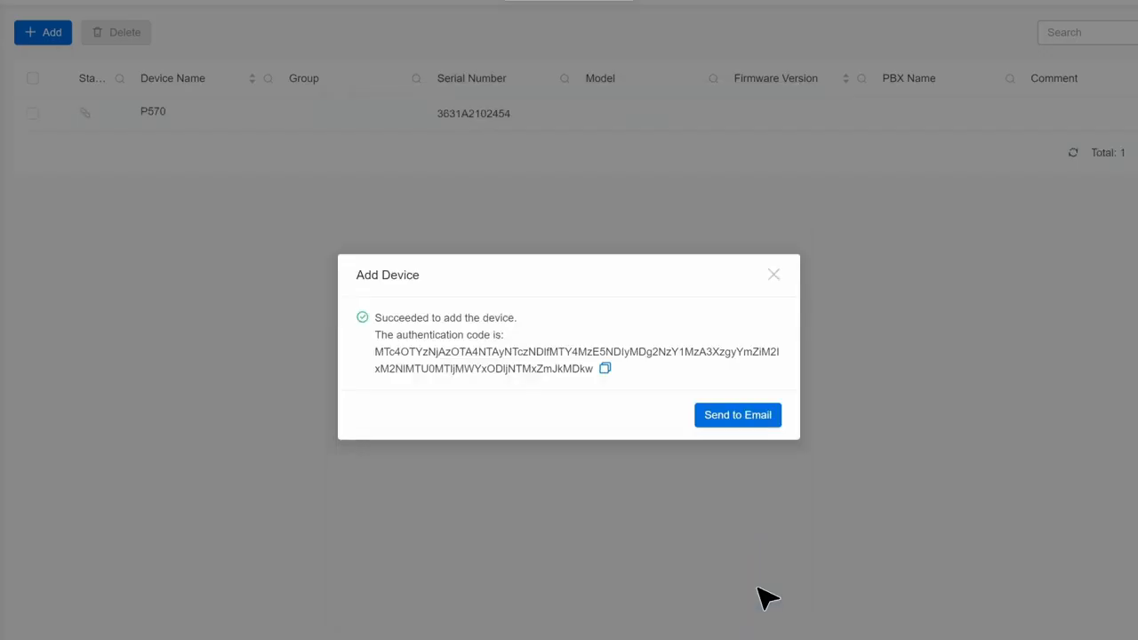
Copy the device's authentication code, connect the Yeastar P550 PBX with it in Remote Management, and close the code dialog in Yeastar Central Management
click(604, 372)
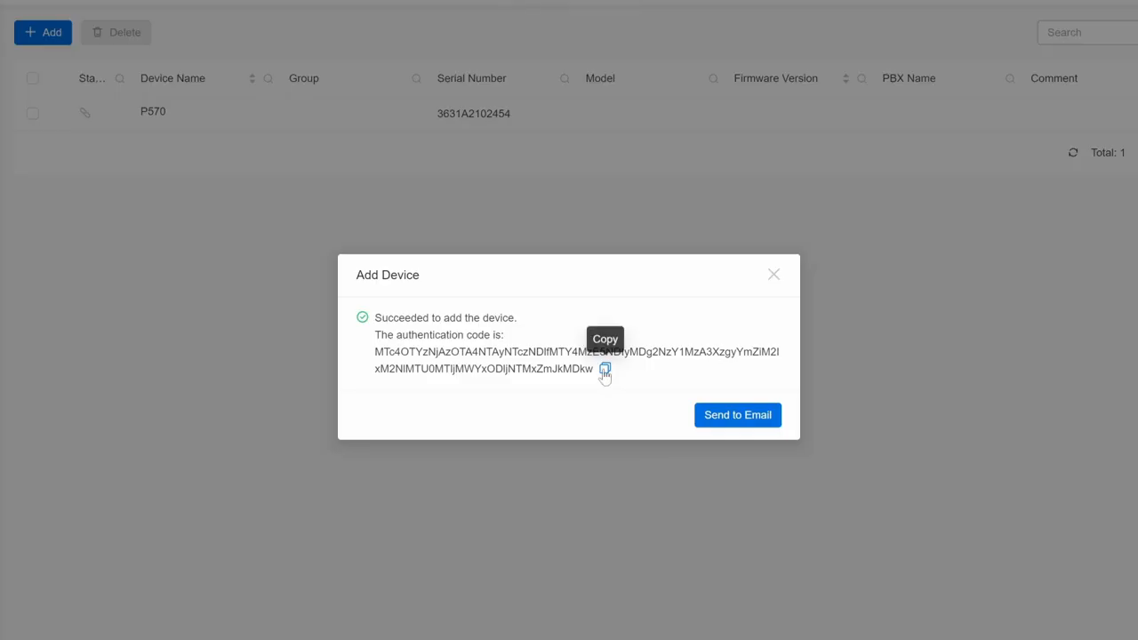
click(307, 11)
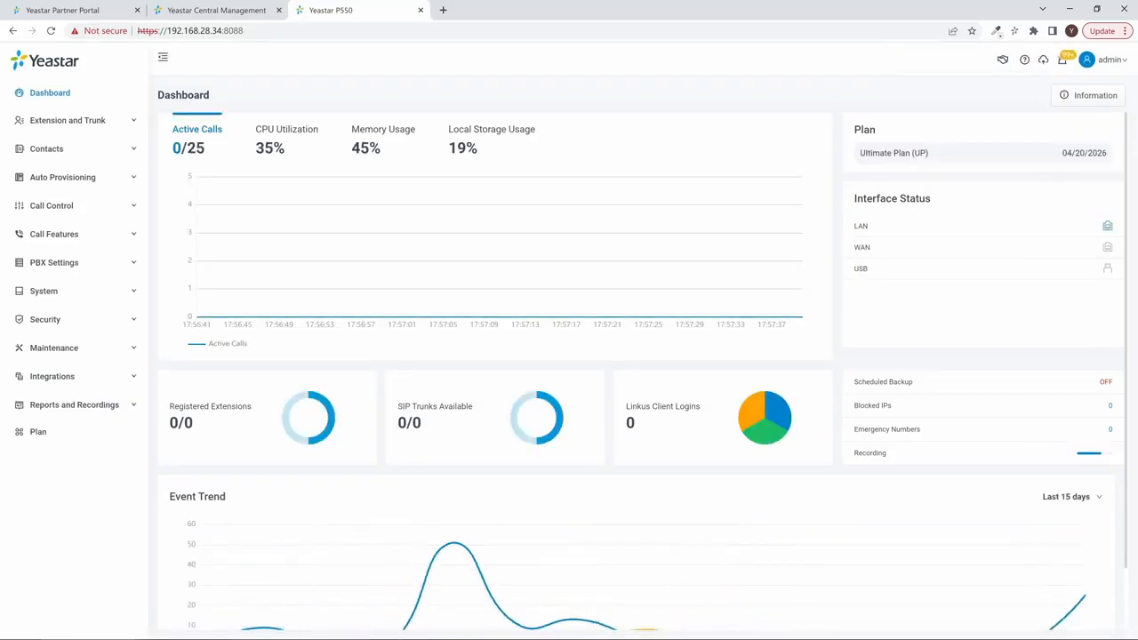
click(80, 289)
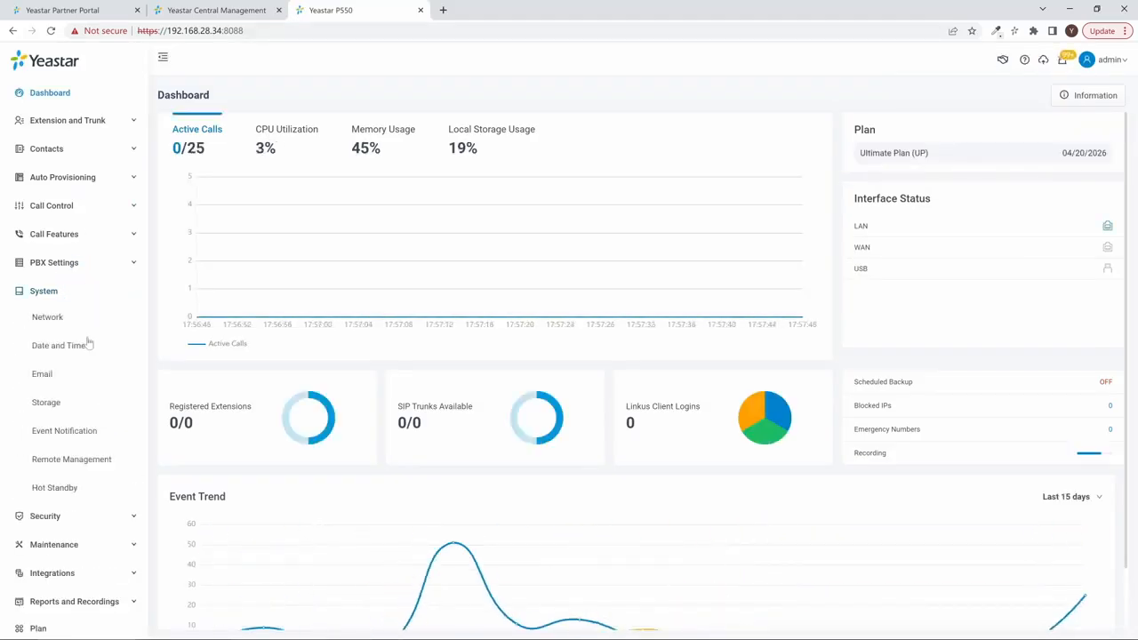
click(114, 464)
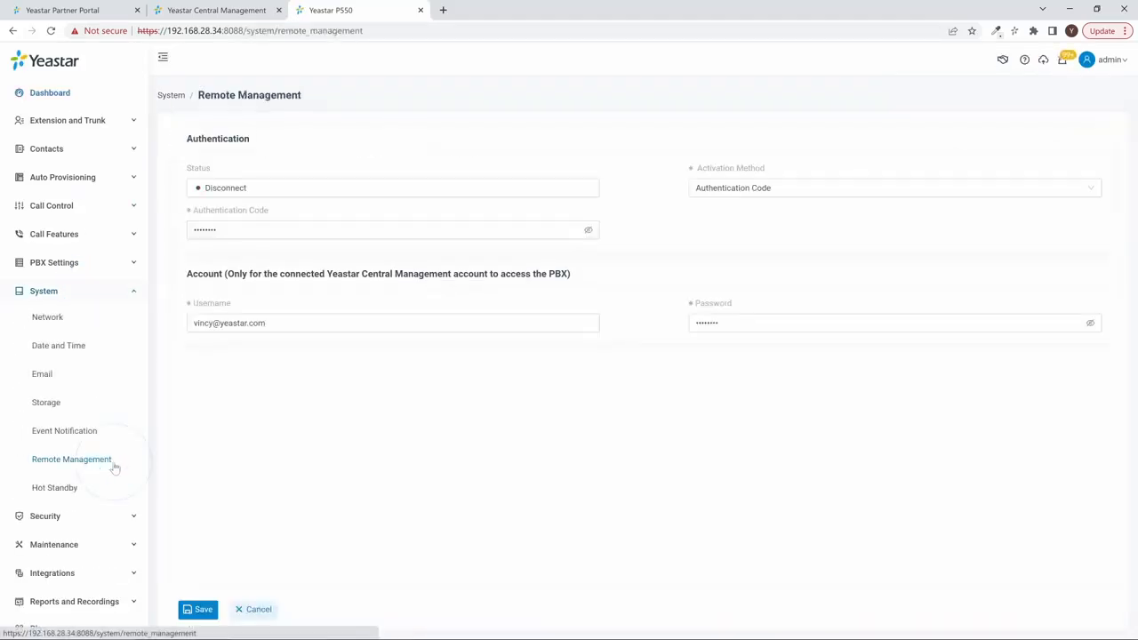
click(399, 230)
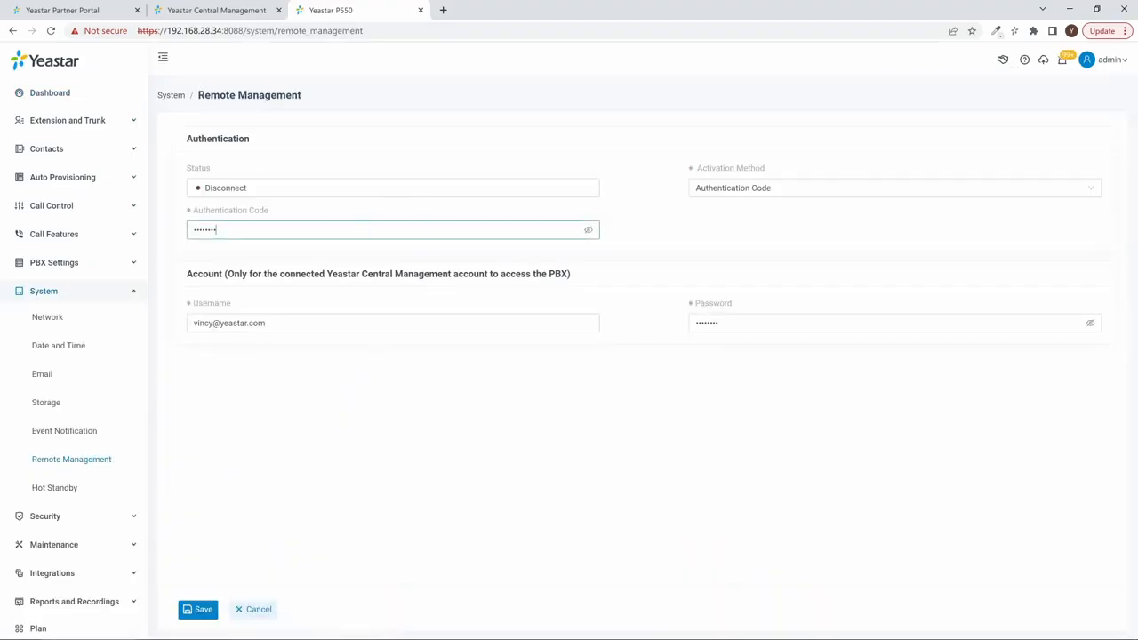
key(ctrl+a)
key(ctrl+v)
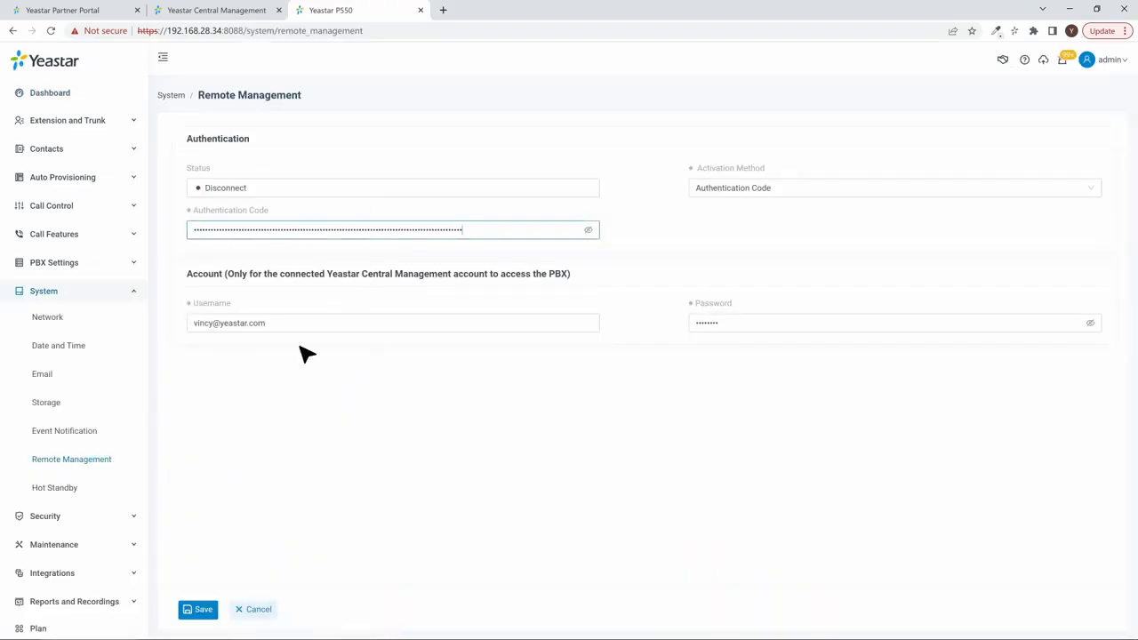
click(197, 610)
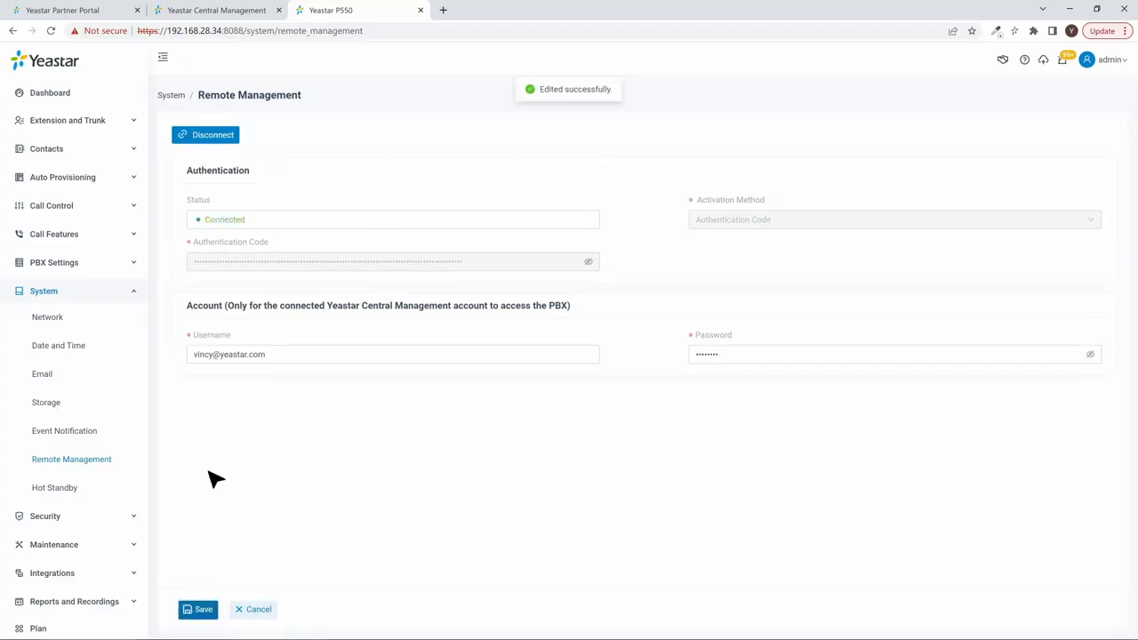
click(179, 9)
click(726, 286)
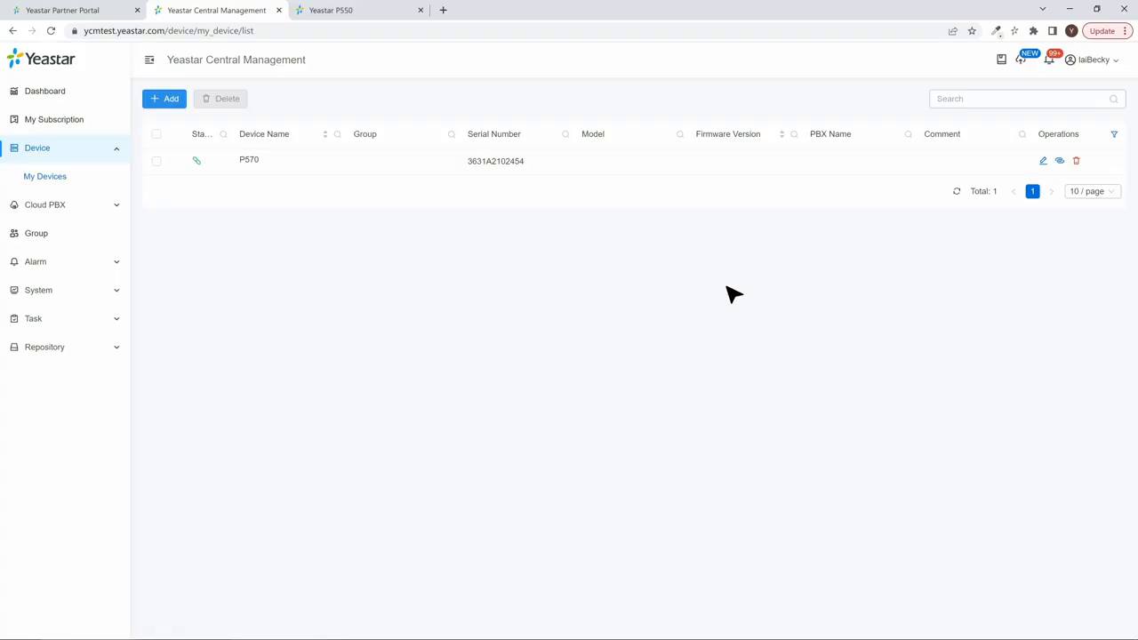
Start adding a scheduled task of the Provision type and name it Task01
click(112, 319)
click(80, 323)
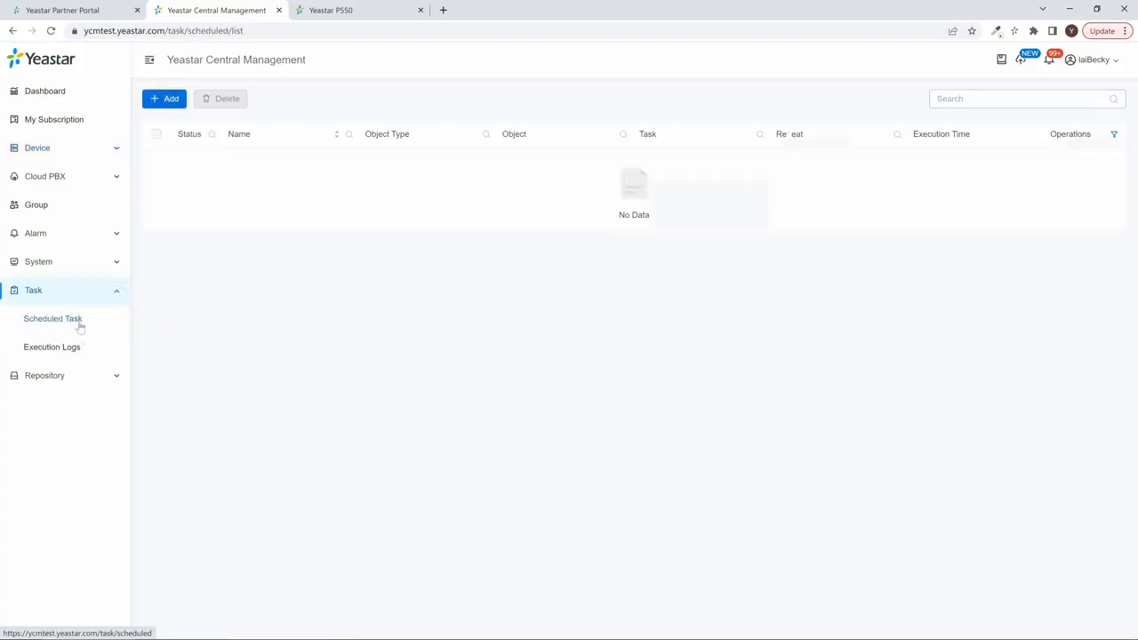
click(169, 103)
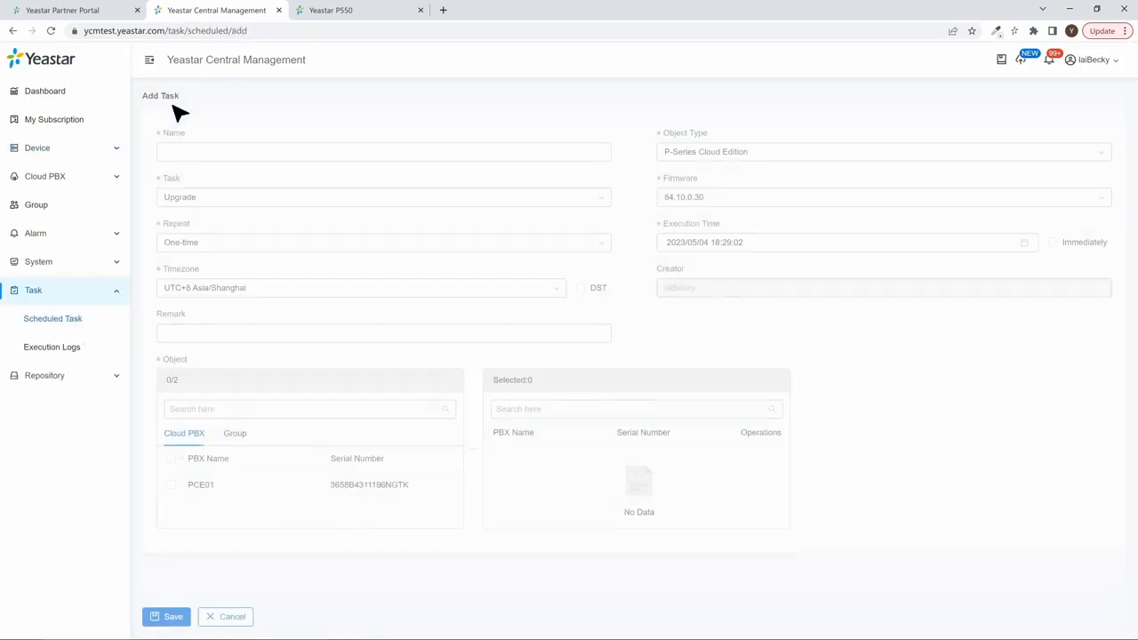
click(224, 195)
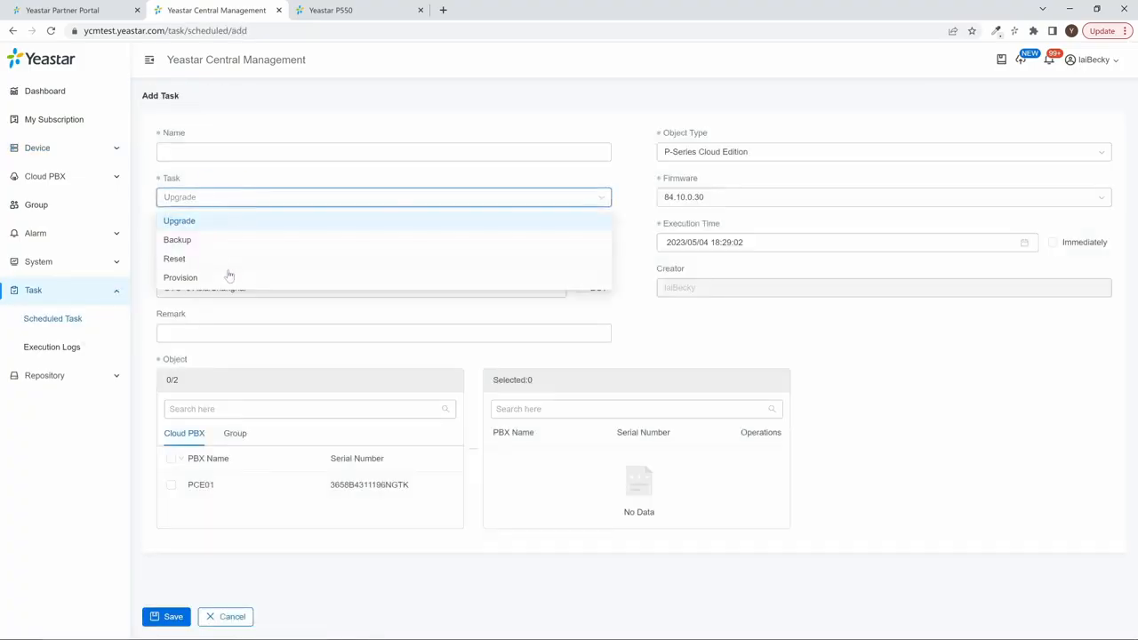
click(181, 277)
click(343, 152)
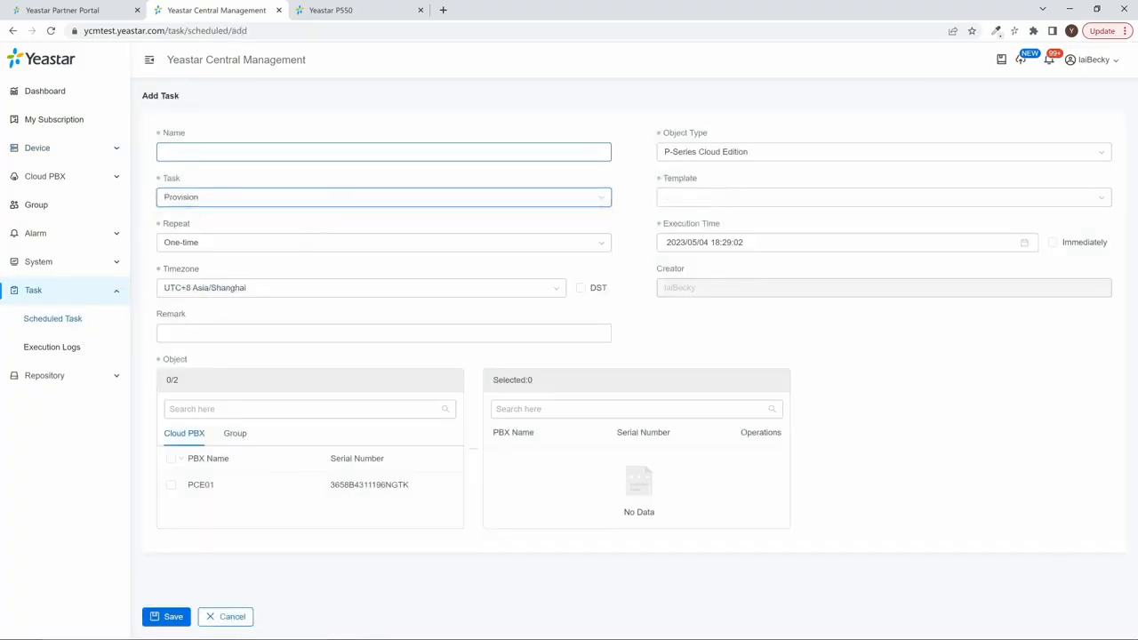
text(Task01)
Set the task's object type to P-Series Appliance Edition and its template to Auto-Provision 1
click(754, 154)
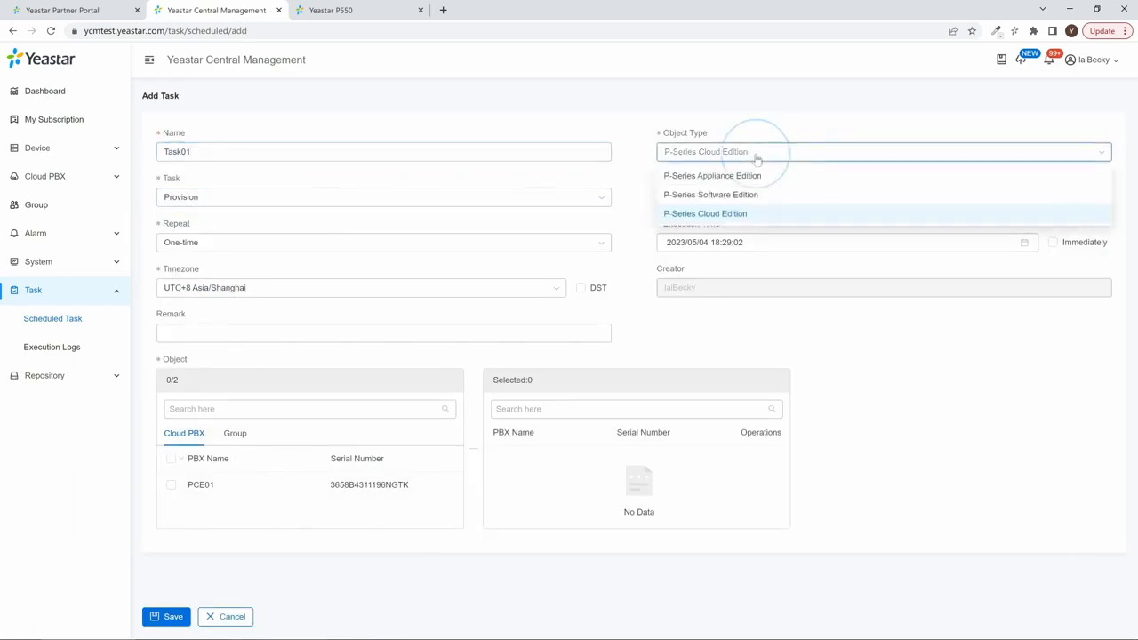
click(754, 178)
click(757, 194)
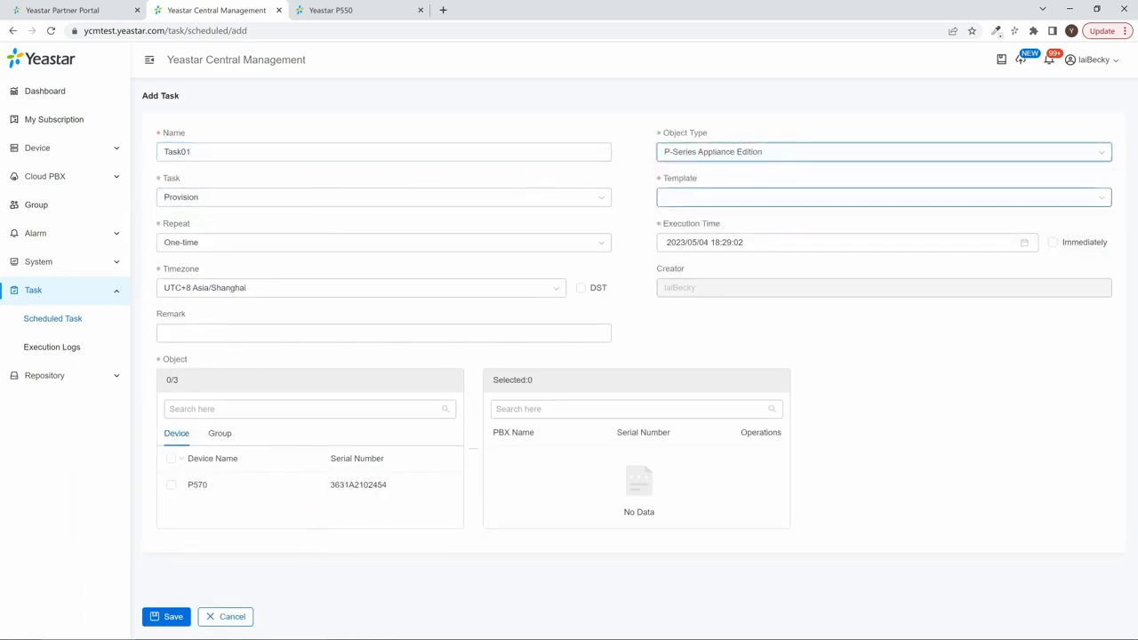
click(764, 223)
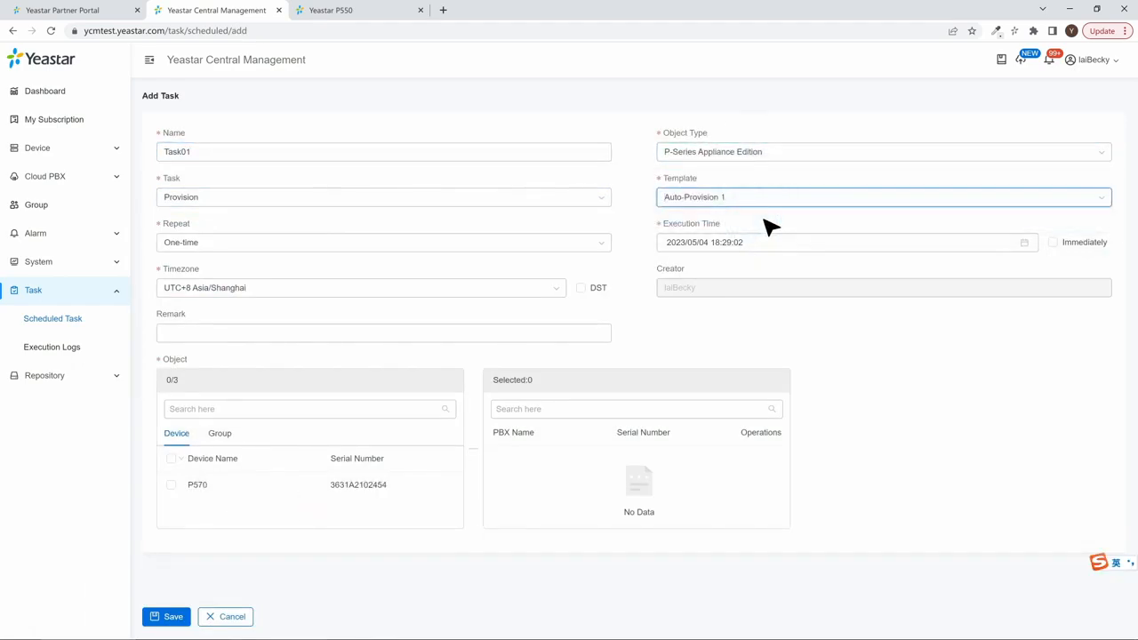
Set the task to execute immediately on device P570, then save it and confirm creating the provisioning task
click(1052, 243)
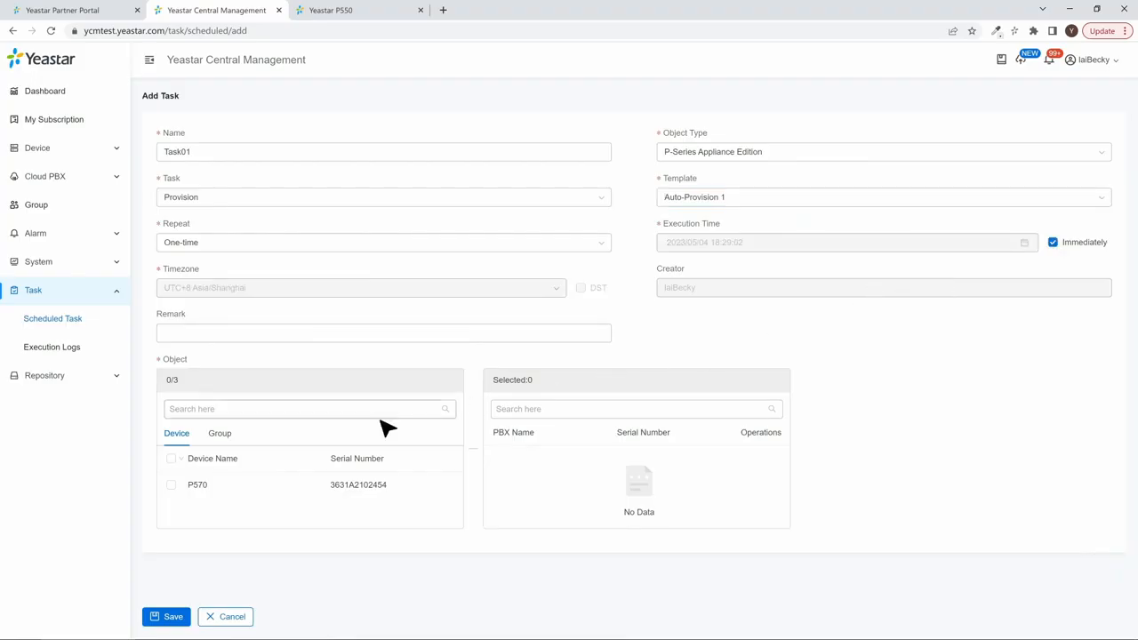
click(171, 486)
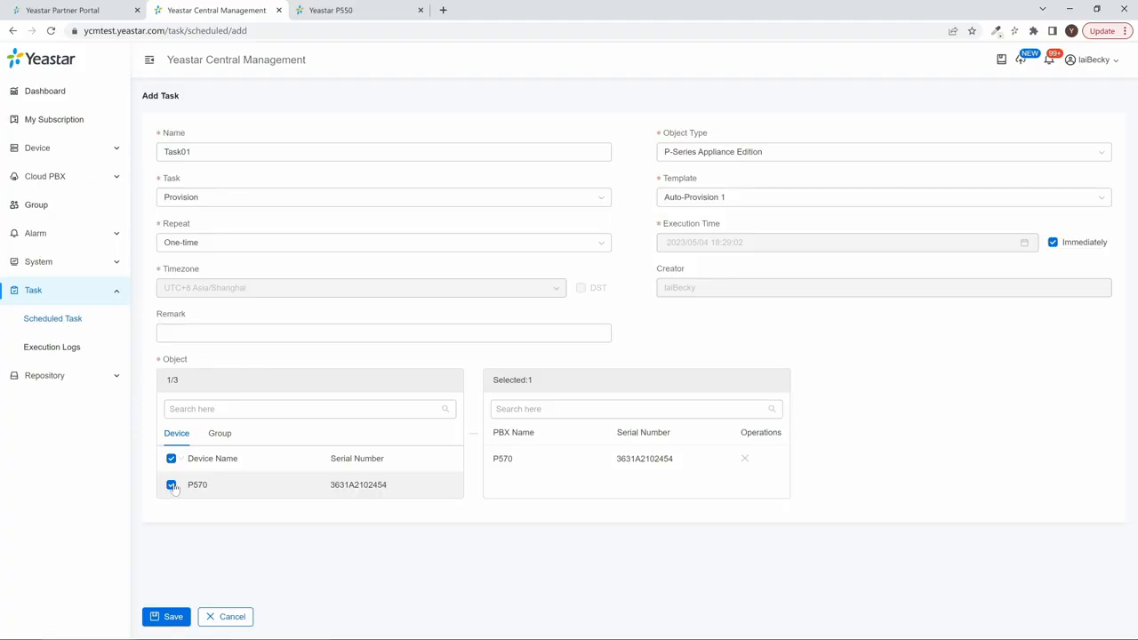
click(175, 617)
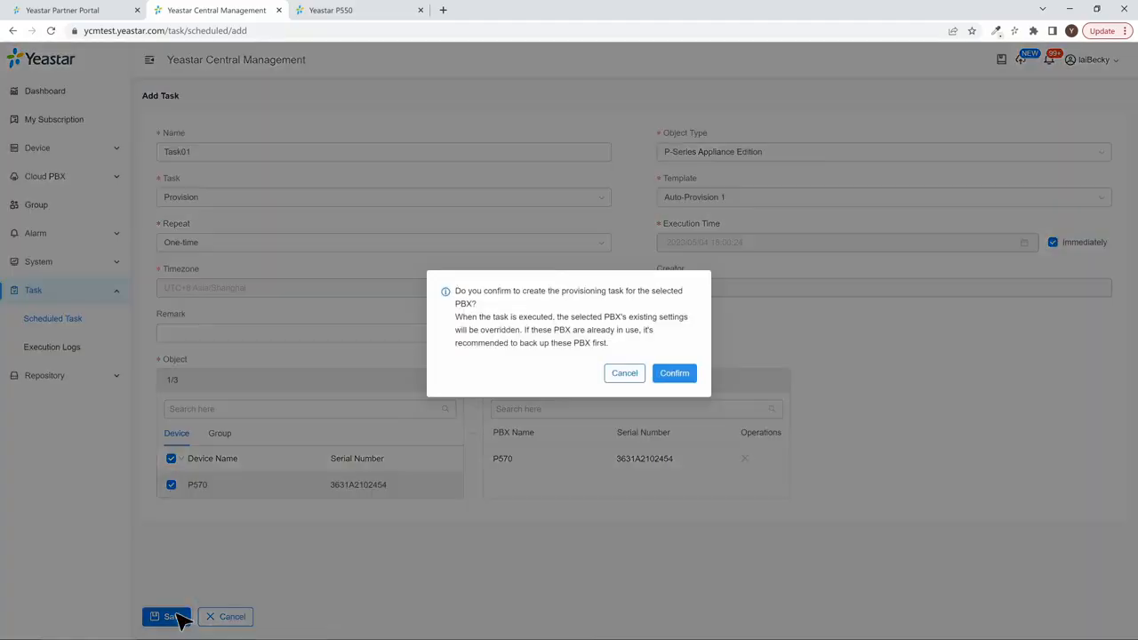
click(669, 376)
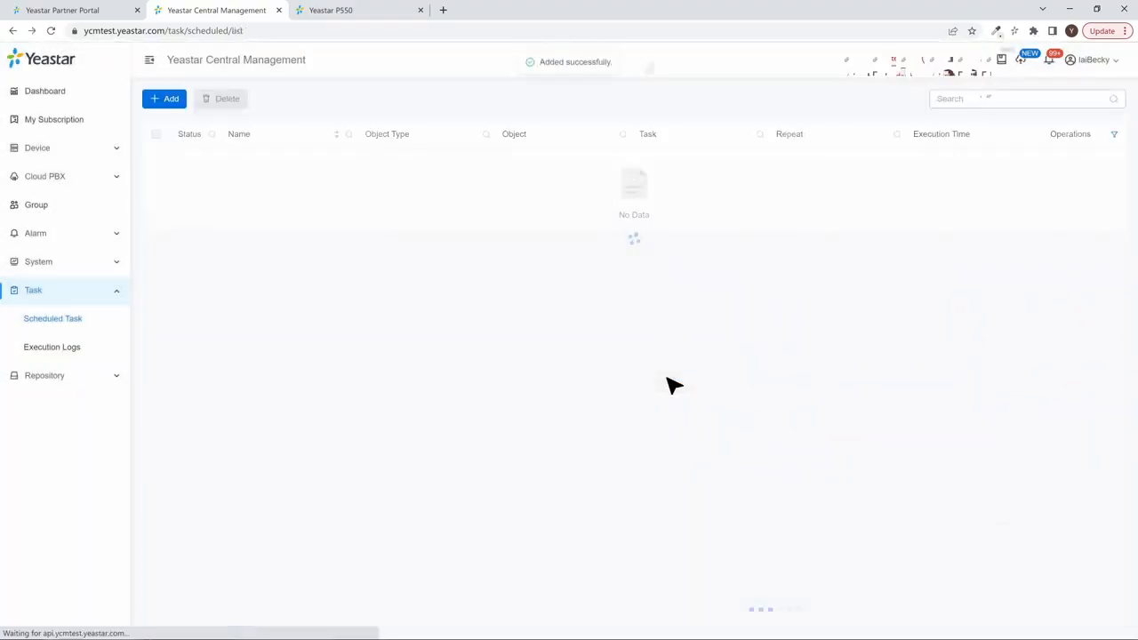